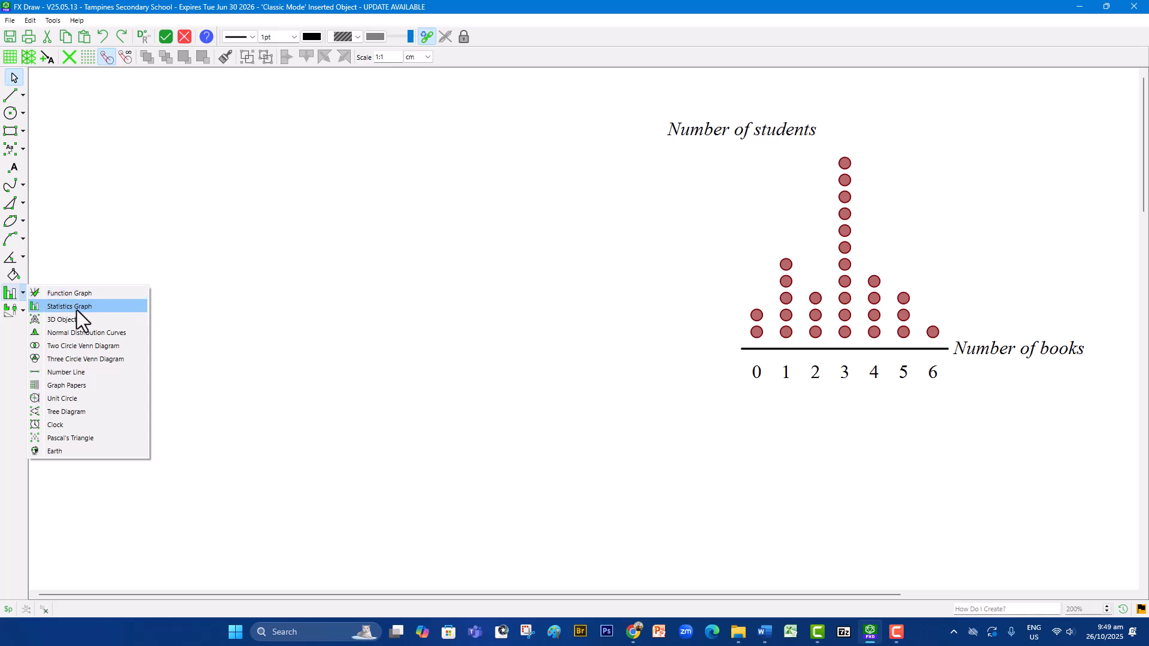
- Insert a statistics graph in the blank area beside the existing dot plot and open its properties
left_click(70, 306)
mouse_move(52, 112)
left_mouse_down()
mouse_move(451, 410)
mouse_move(643, 420)
mouse_move(647, 454)
left_mouse_up()
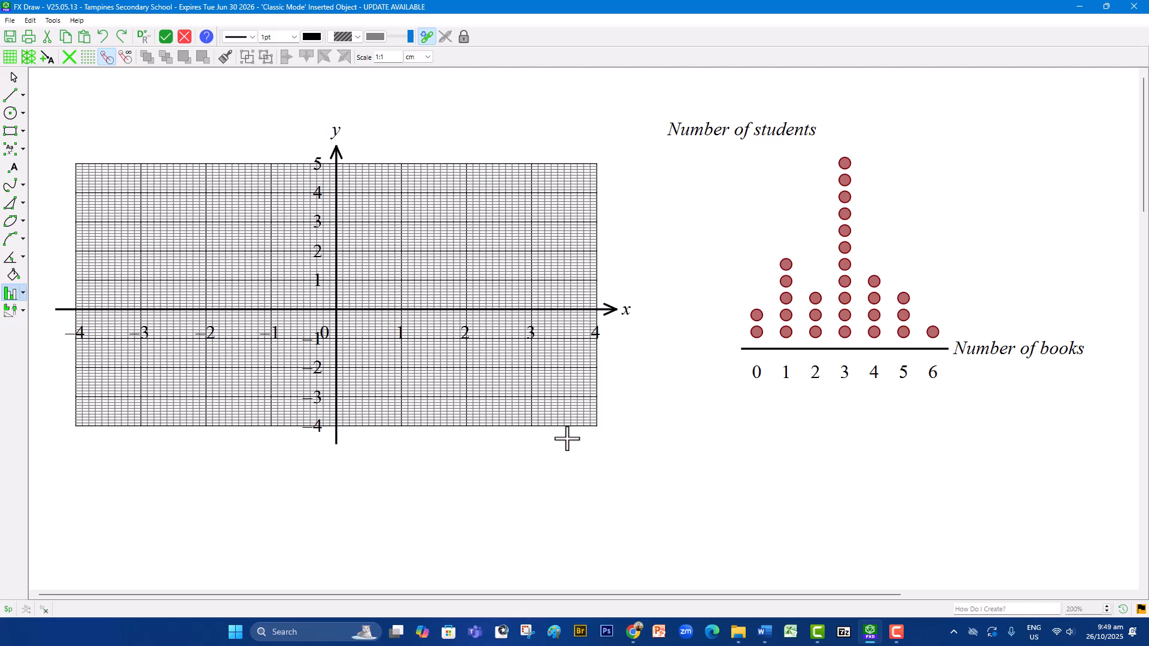
double_click(479, 224)
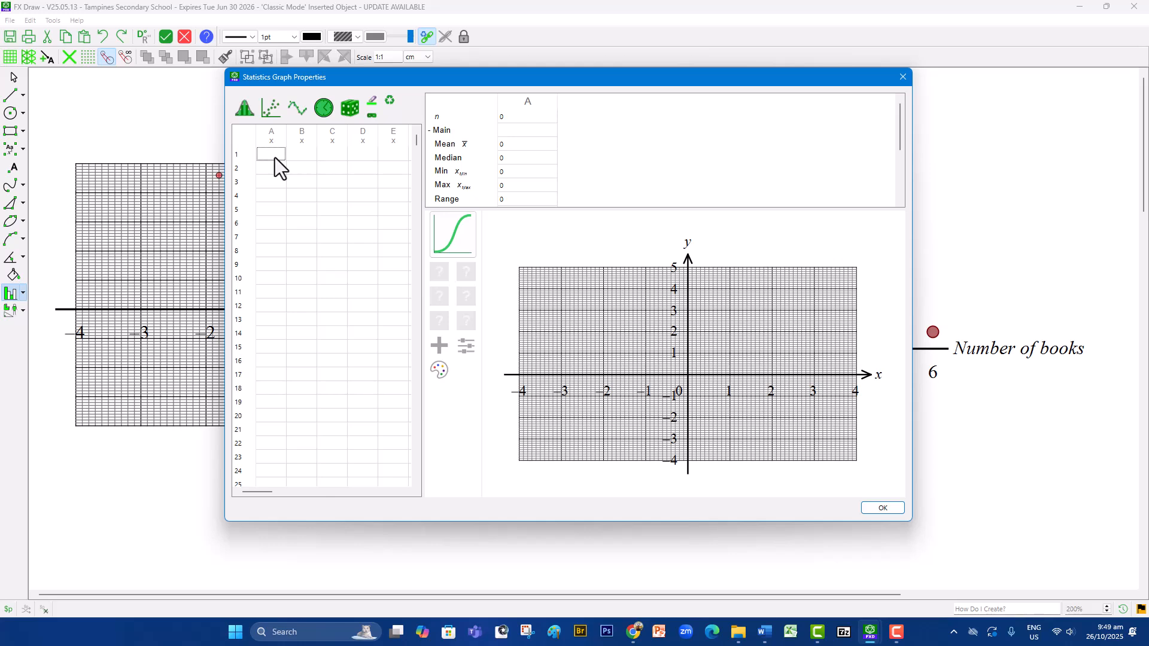
- Enter 0 to 6 in column A and the frequencies 2, 5, 3, 11, 4, 3, 1 in column B
type("1 2 3 4 5 6")
key("Up")
left_click(310, 156)
type("5")
key("Return")
type("3")
key("Return")
type("11")
key("Return")
type("4")
key("Return")
type("3")
key("Return")
type("1")
key("Return")
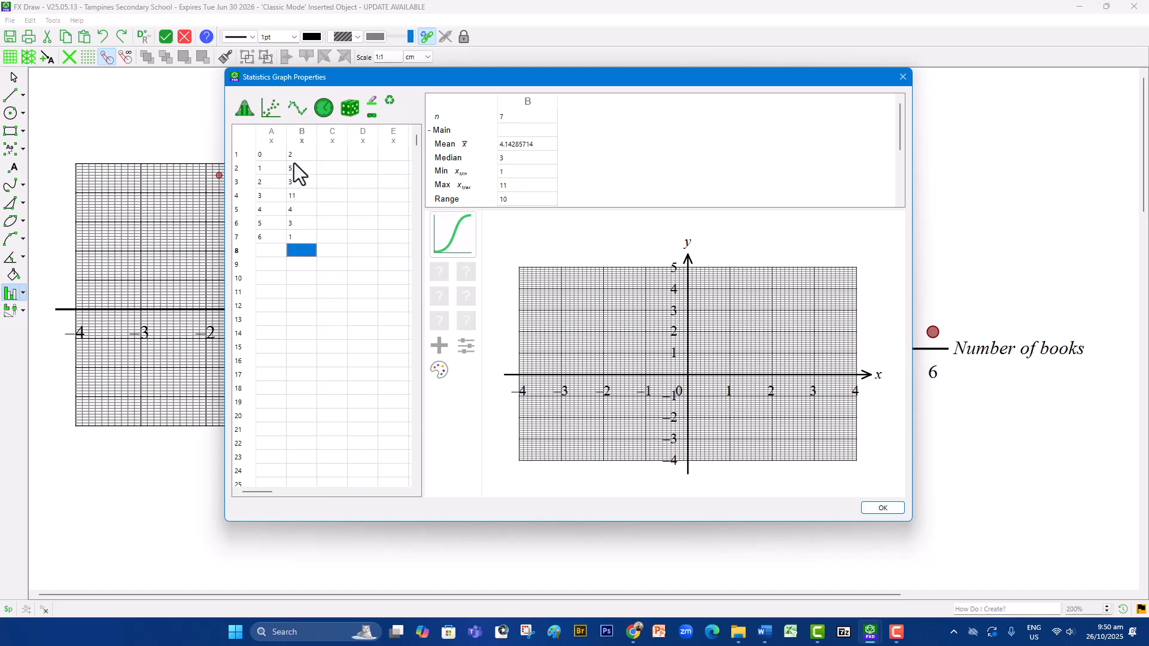
- Set column A as label and column B as data
left_click(276, 145)
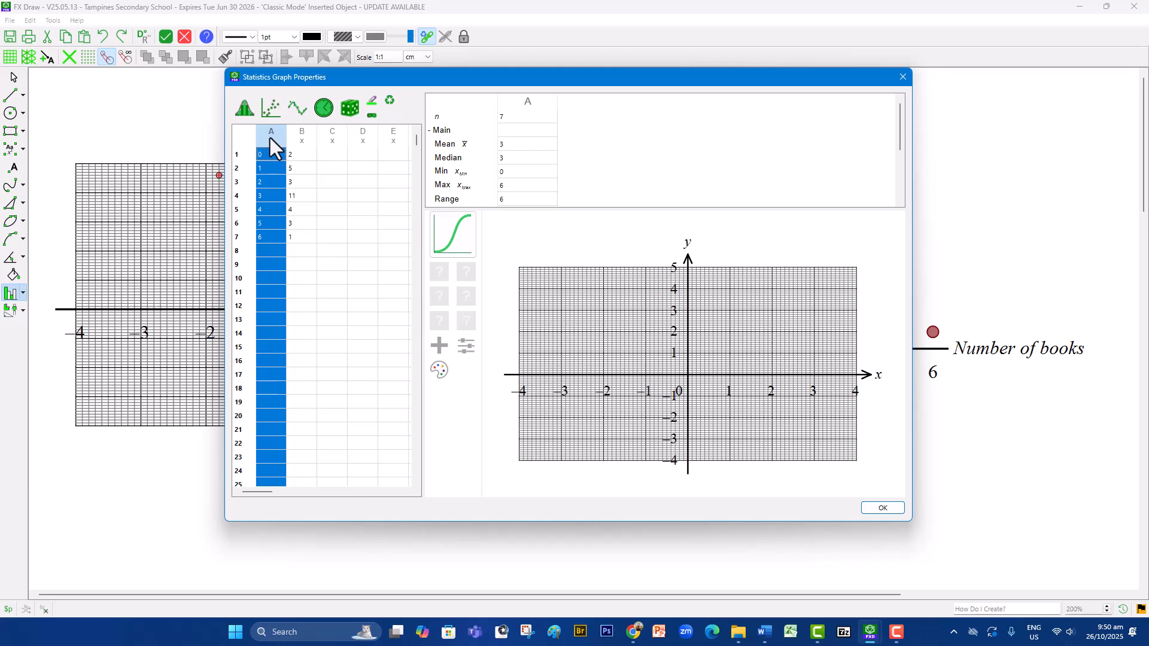
right_click(270, 137)
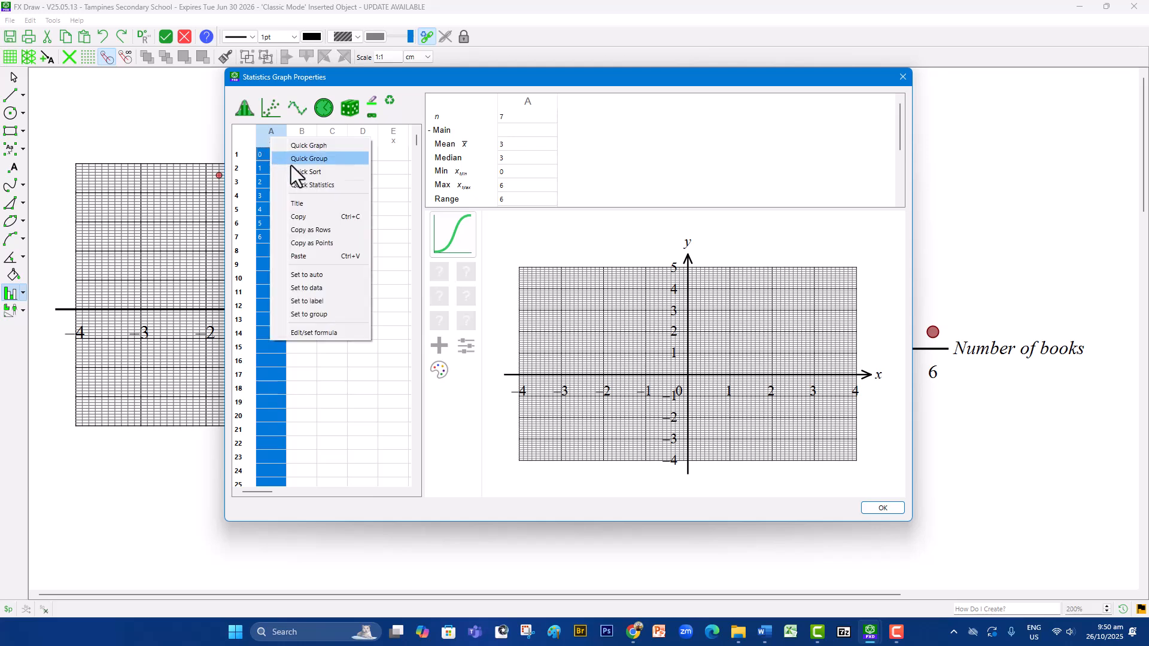
left_click(332, 306)
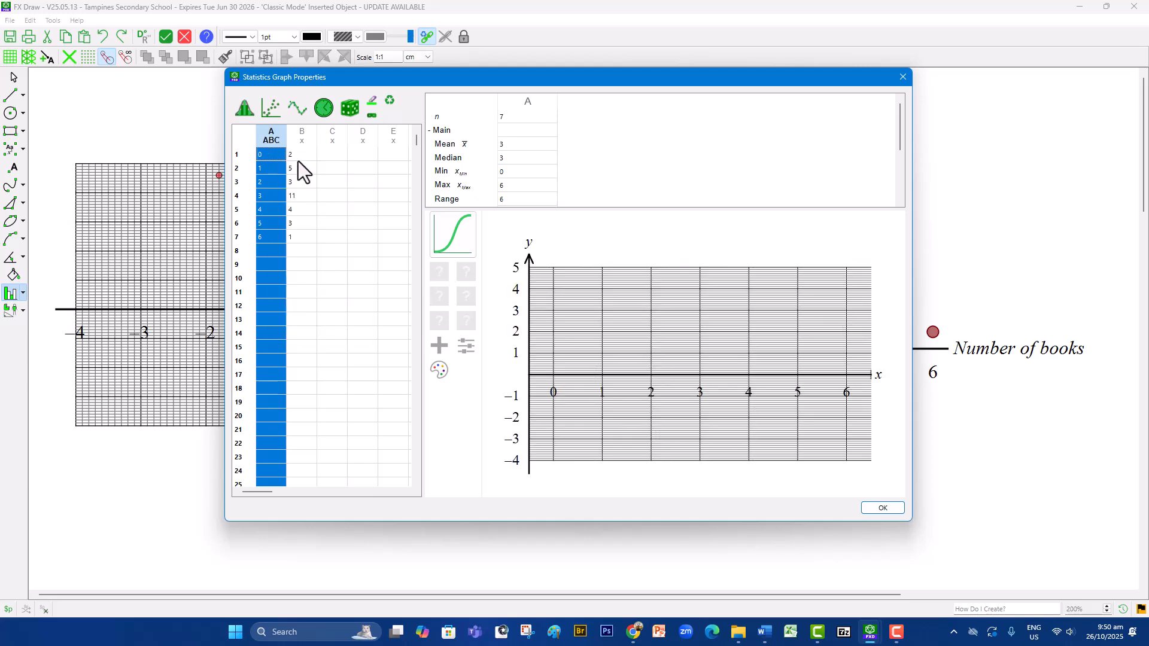
left_click(302, 137)
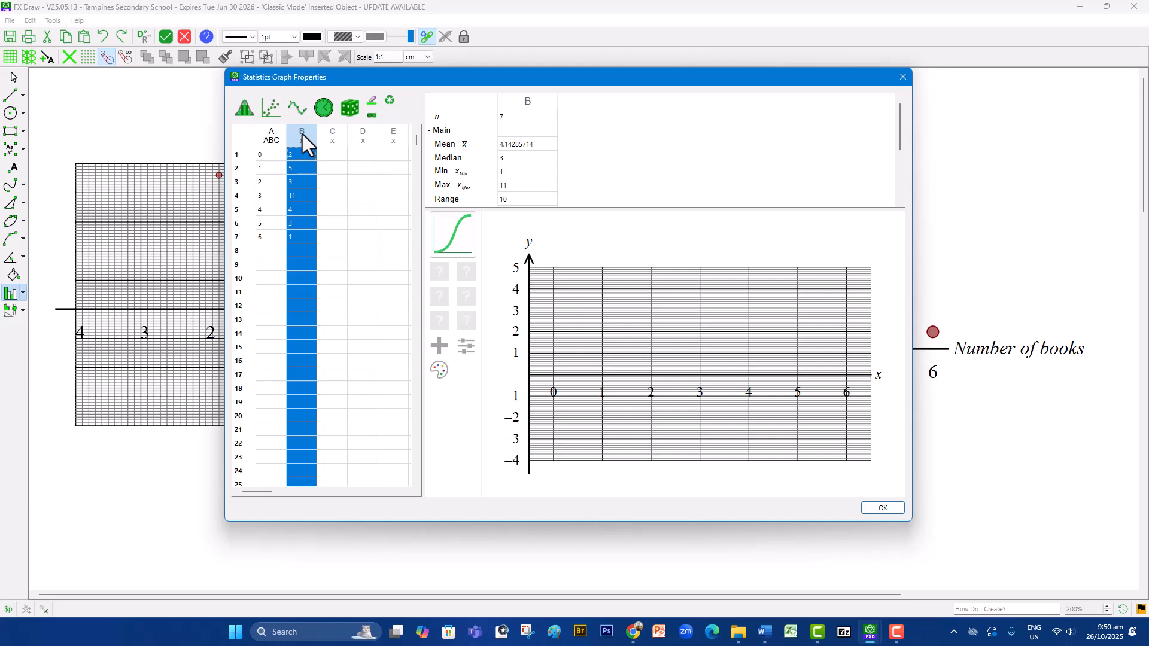
right_click(303, 138)
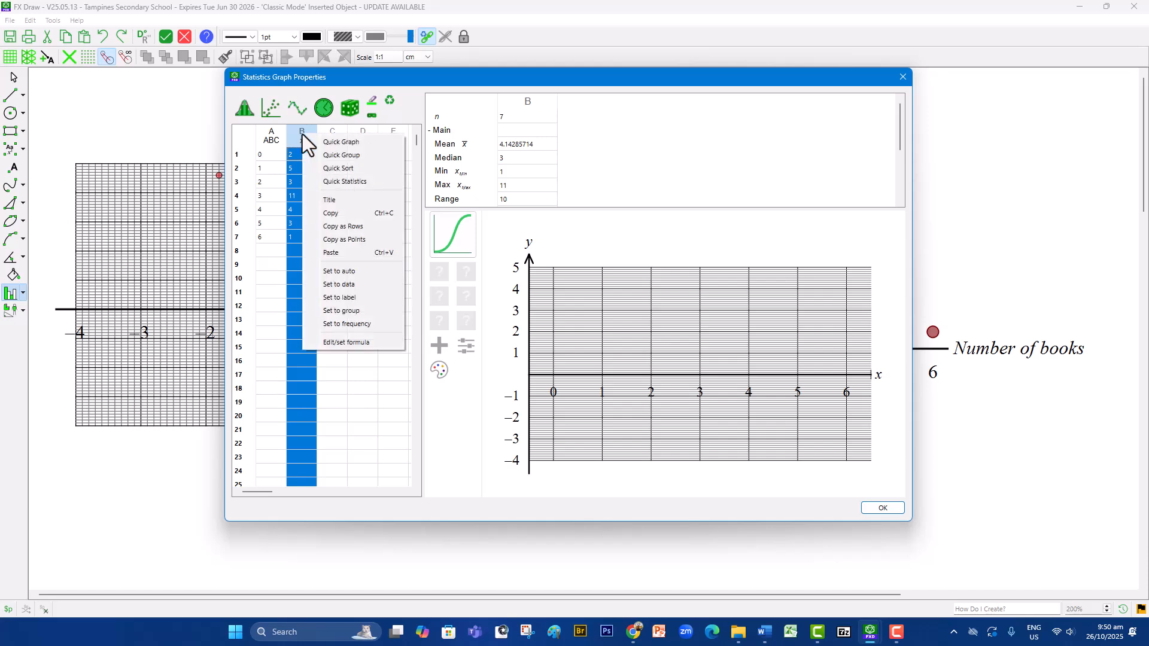
left_click(367, 286)
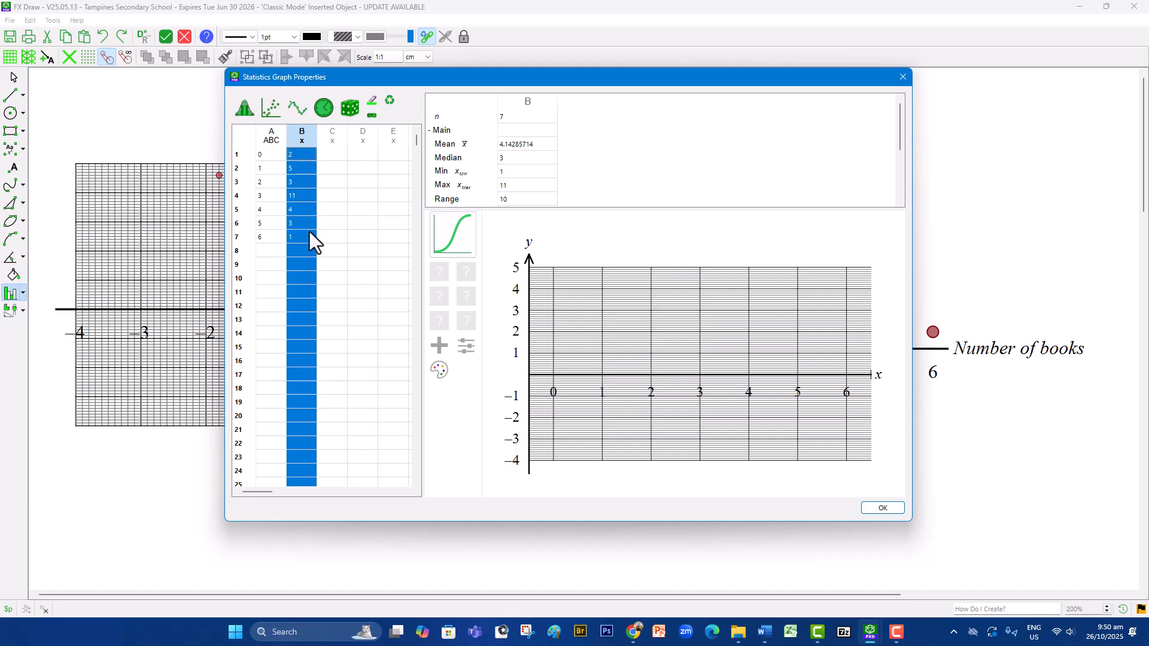
- Change the statistics graph type to a vertical univariate dot plot
left_click(461, 238)
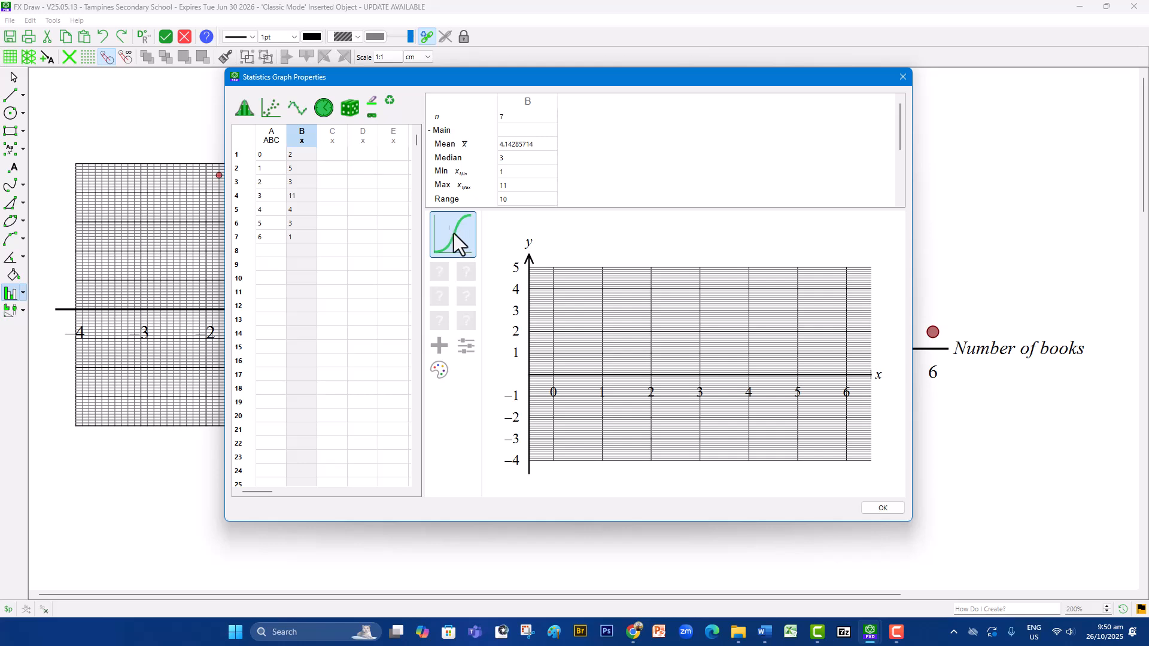
left_click(461, 232)
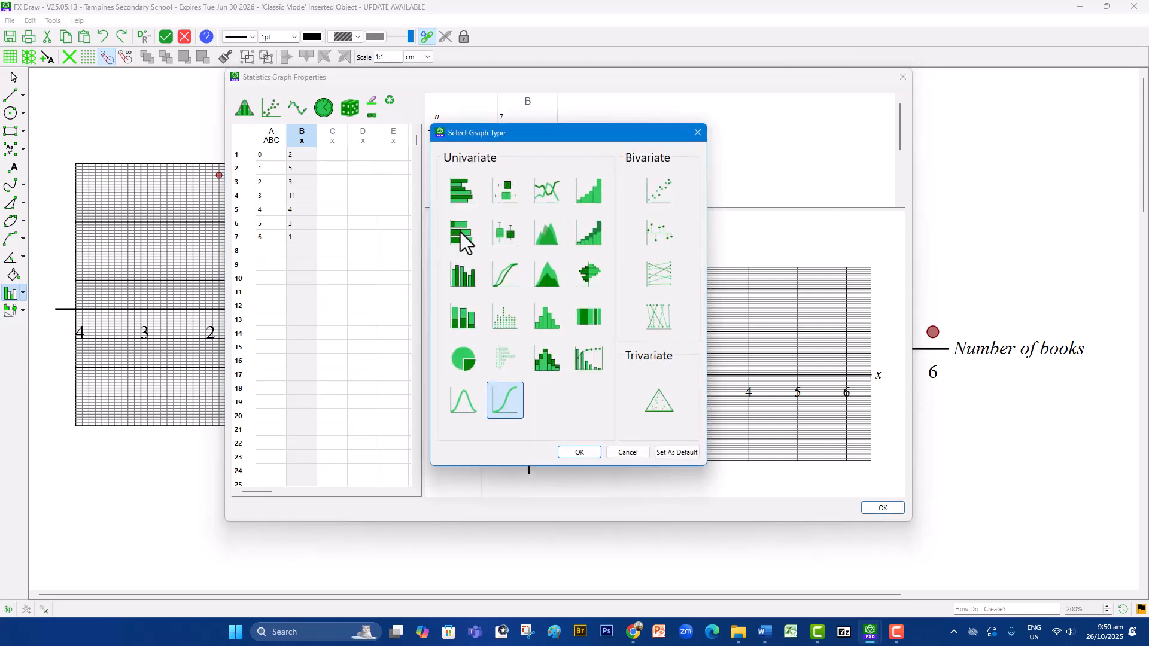
left_click(513, 320)
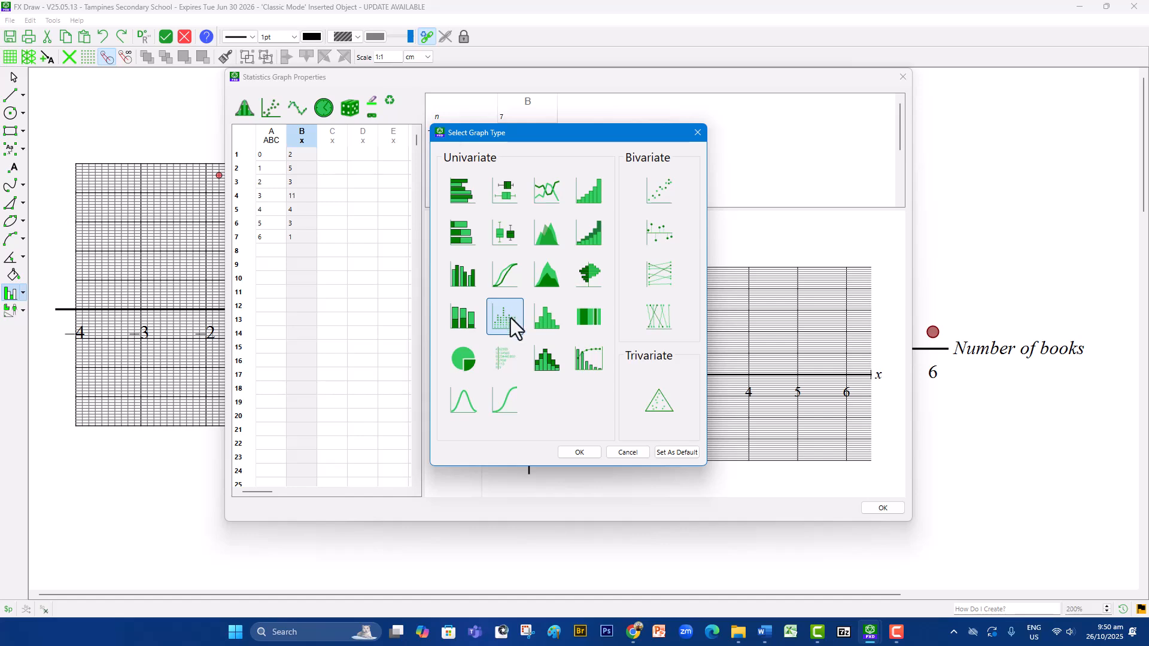
left_click(569, 453)
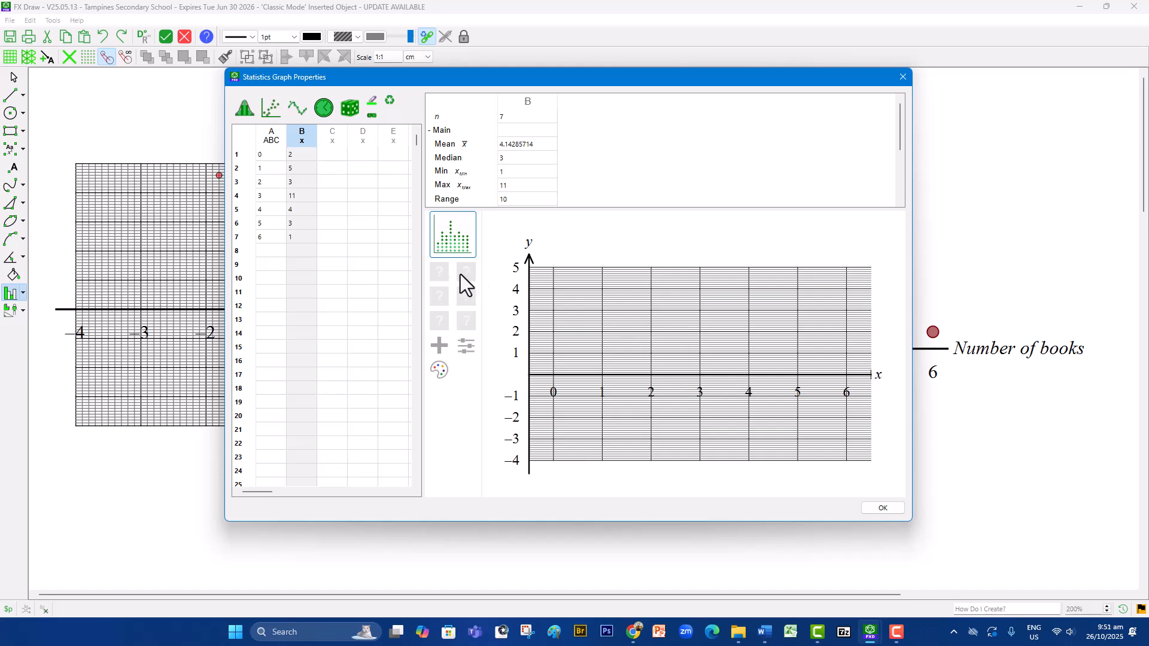
- Assign column B as the data column of the dot plot's first data set
left_click(437, 274)
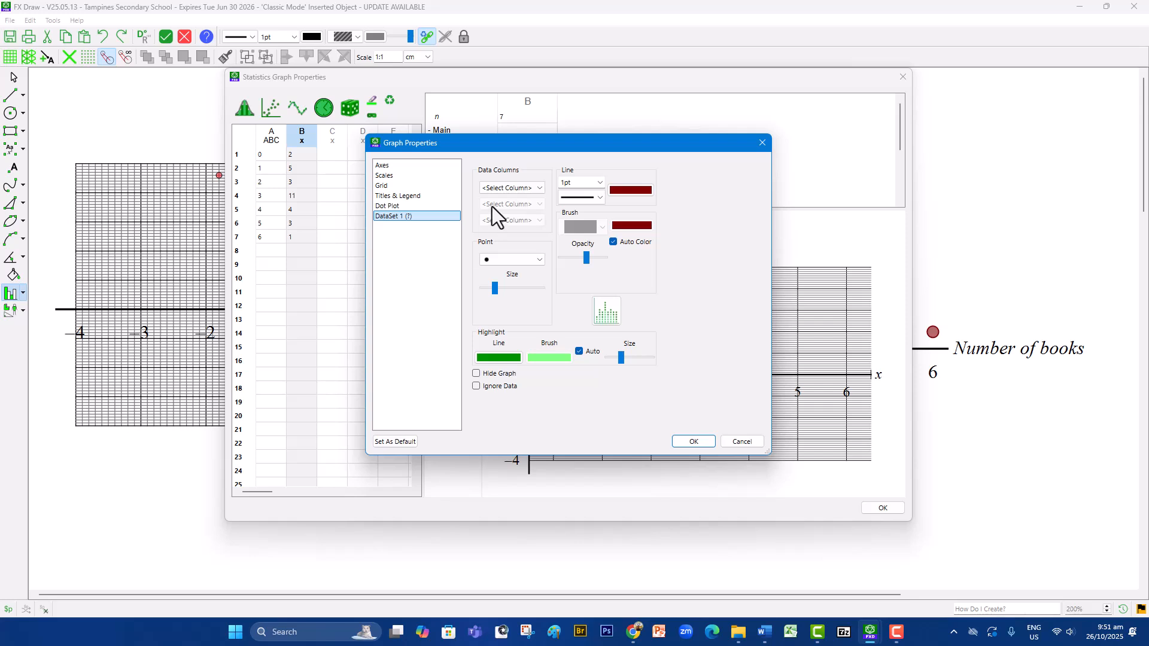
left_click(515, 191)
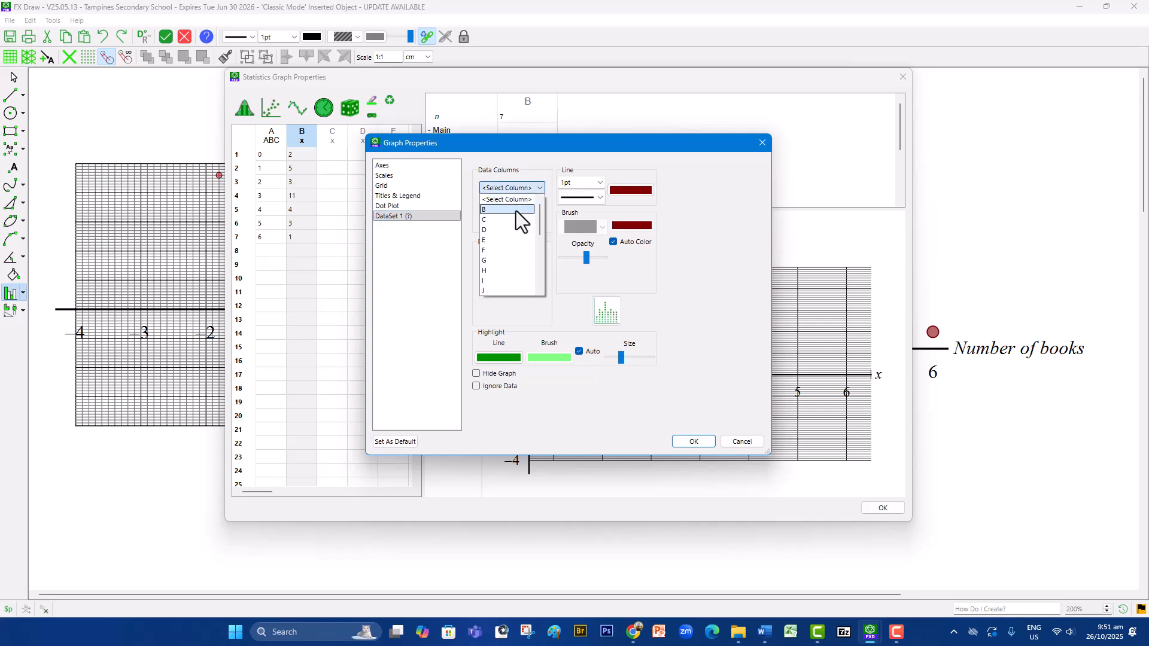
left_click(516, 210)
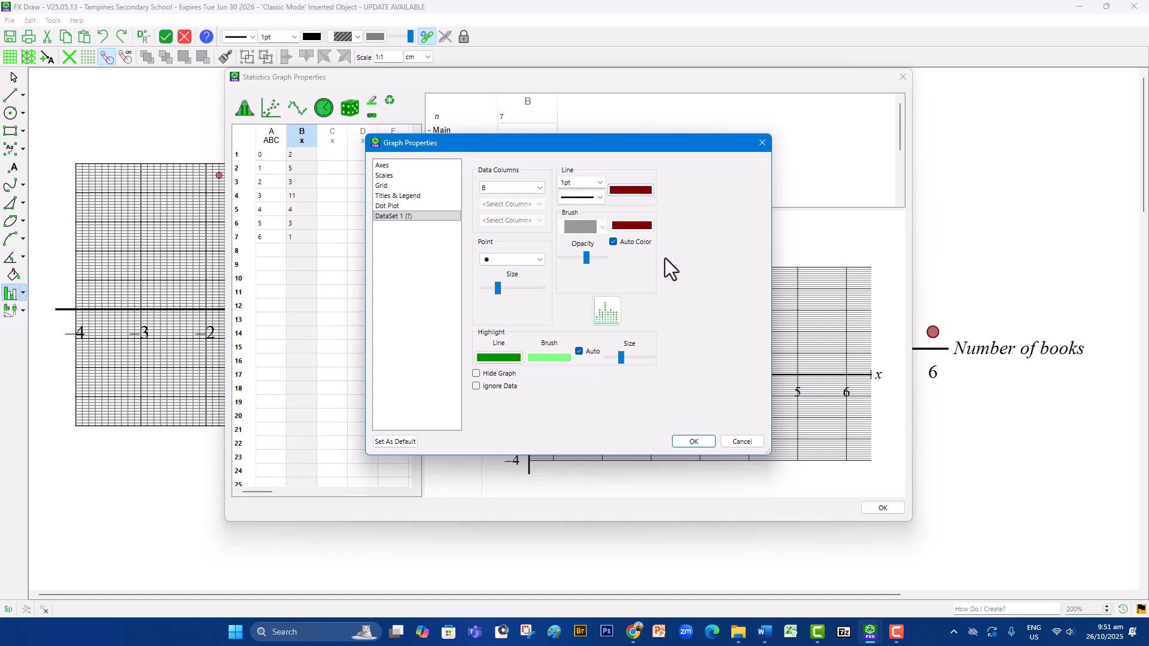
left_click(693, 441)
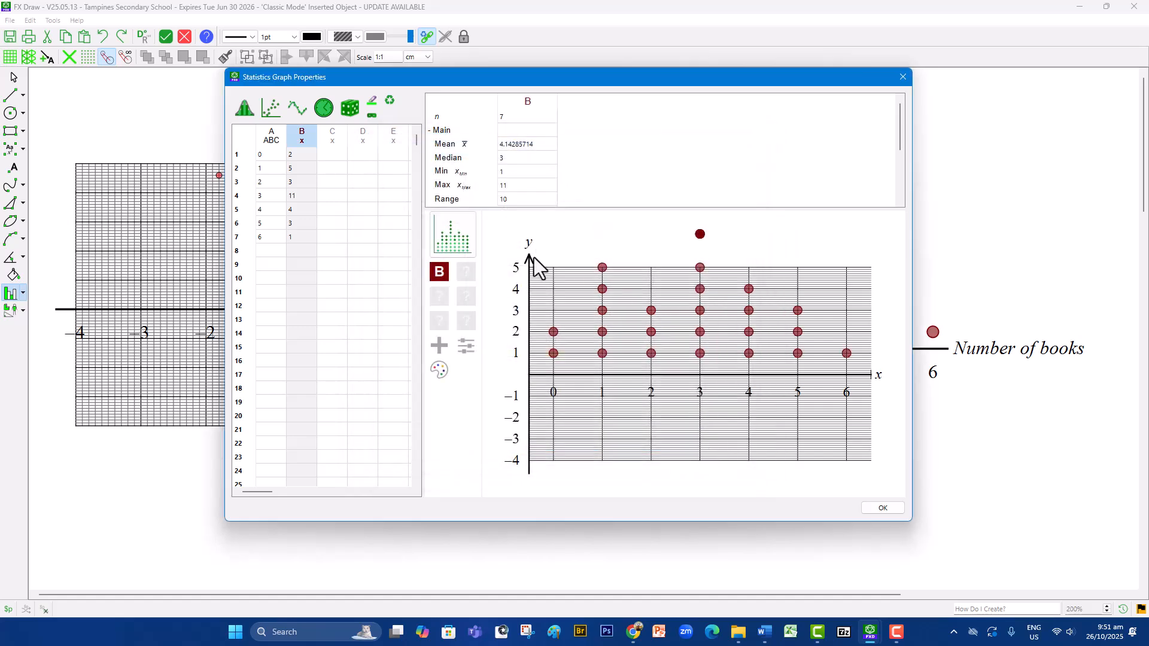
- Hide the y-axis and its scale, and choose the axes style without arrows
double_click(591, 375)
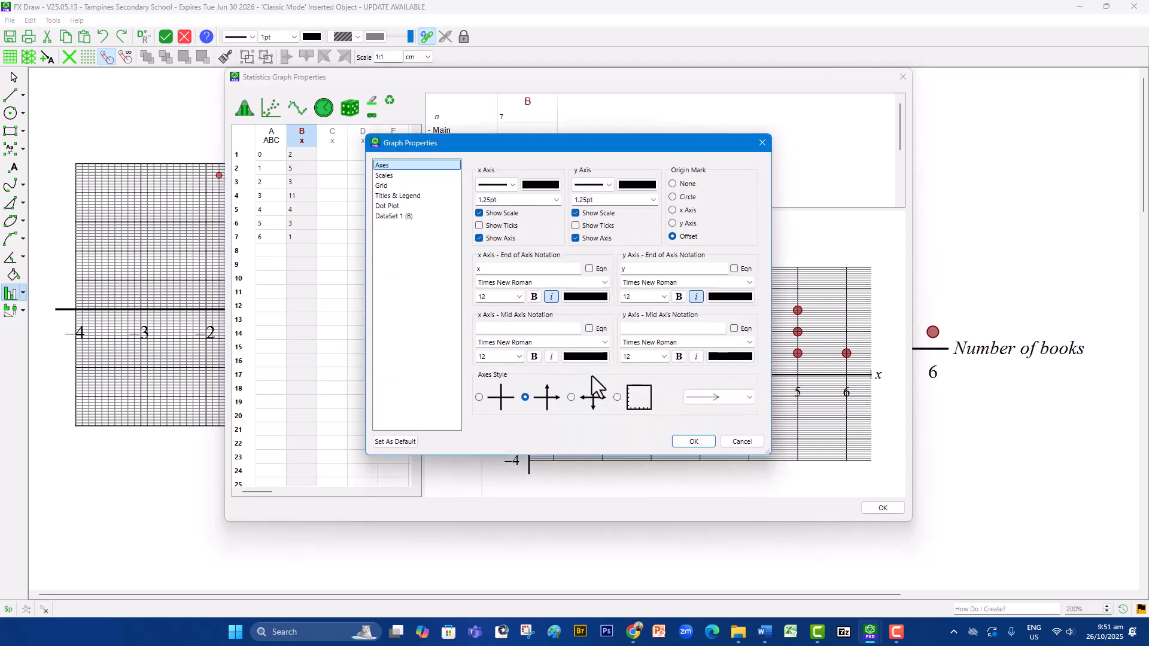
left_click_drag(573, 148, 257, 122)
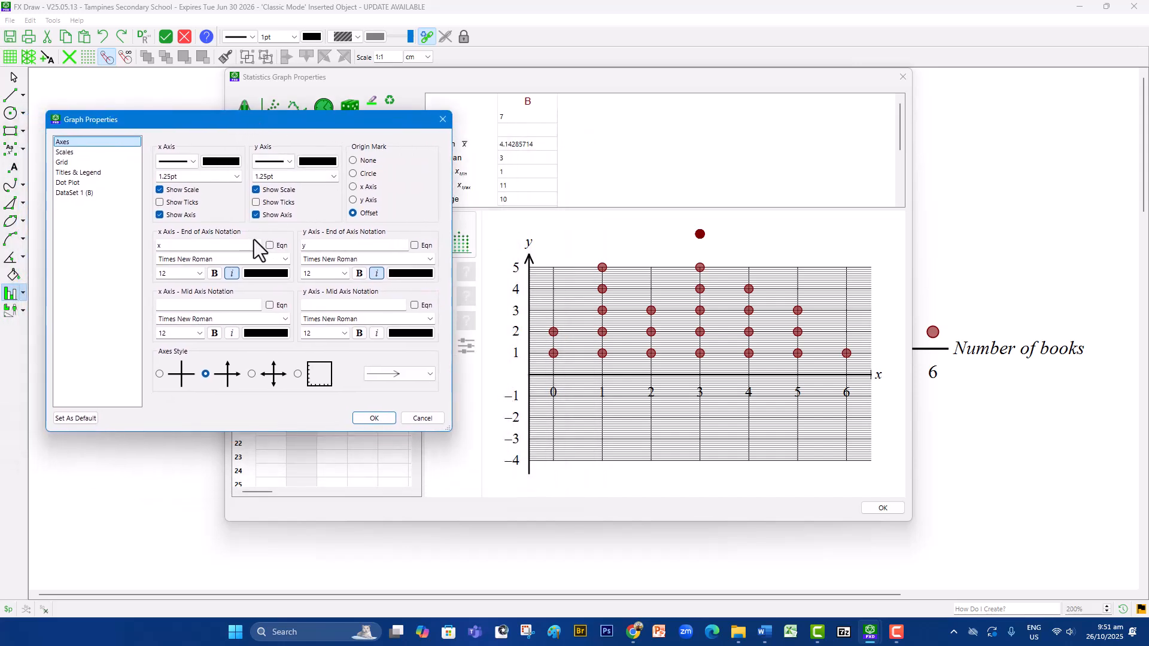
left_click(276, 192)
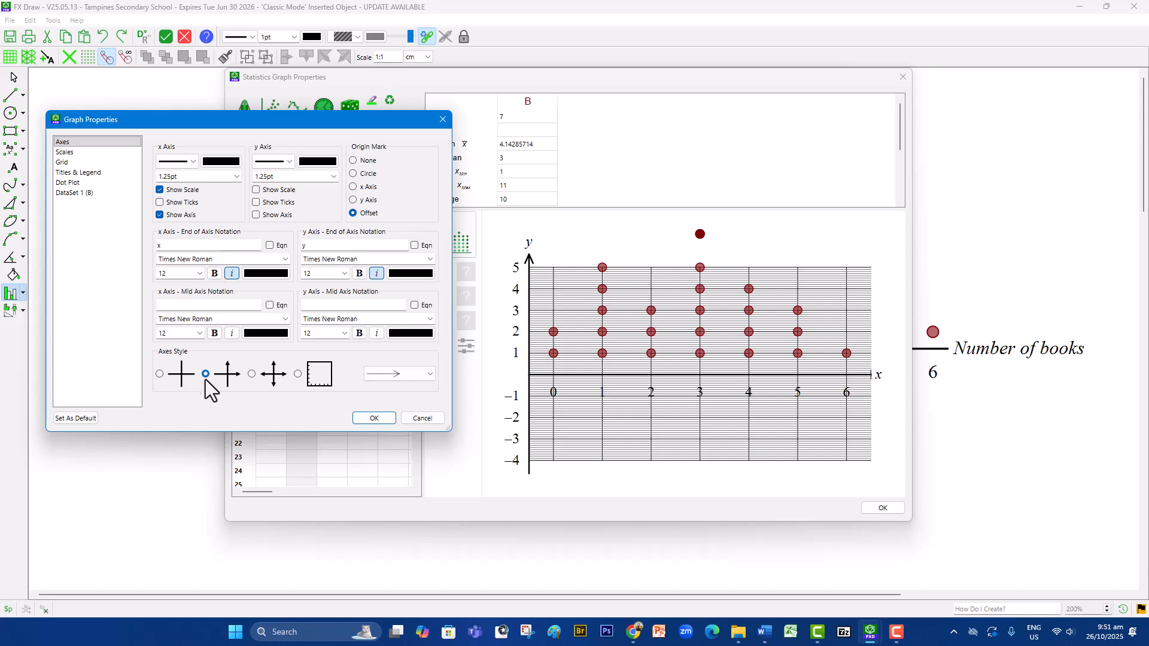
left_click(159, 374)
- Set the end-of-axis notation to "Number of books" for the x-axis and "Number of students" for the y-axis
double_click(172, 245)
type("Number of books")
left_click(320, 245)
double_click(319, 245)
type("B")
key("BackSpace")
type("Number of s")
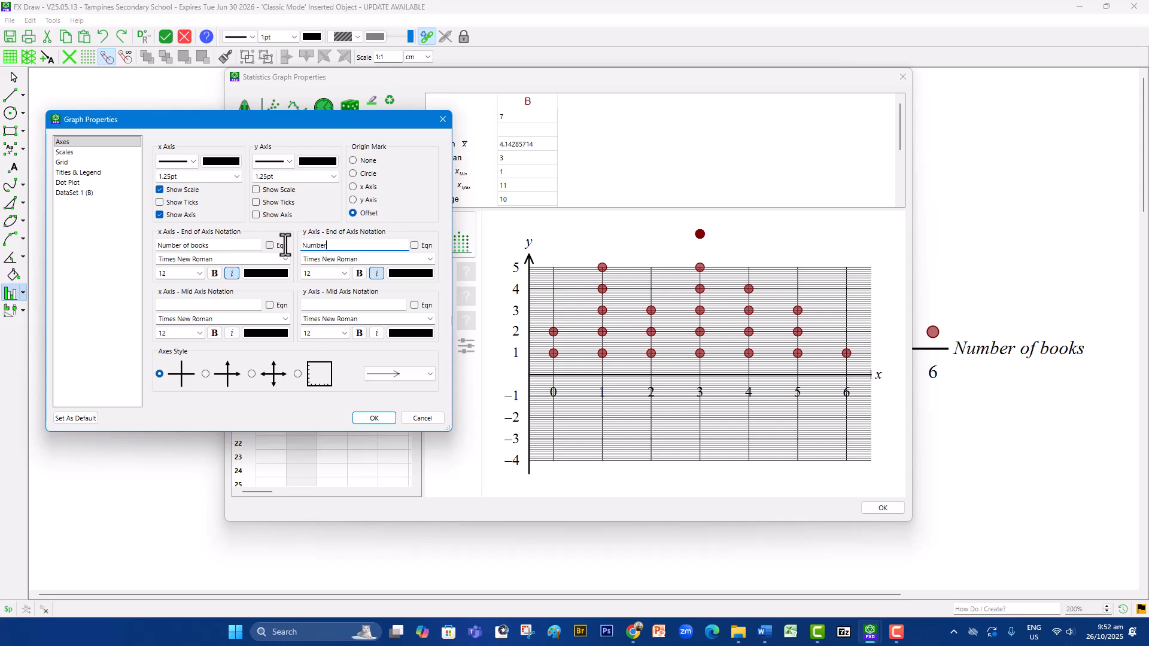
type("tudents")
- Set the x-axis scale from 0 to 6 and the y-axis scale from 0 to 12
left_click(78, 154)
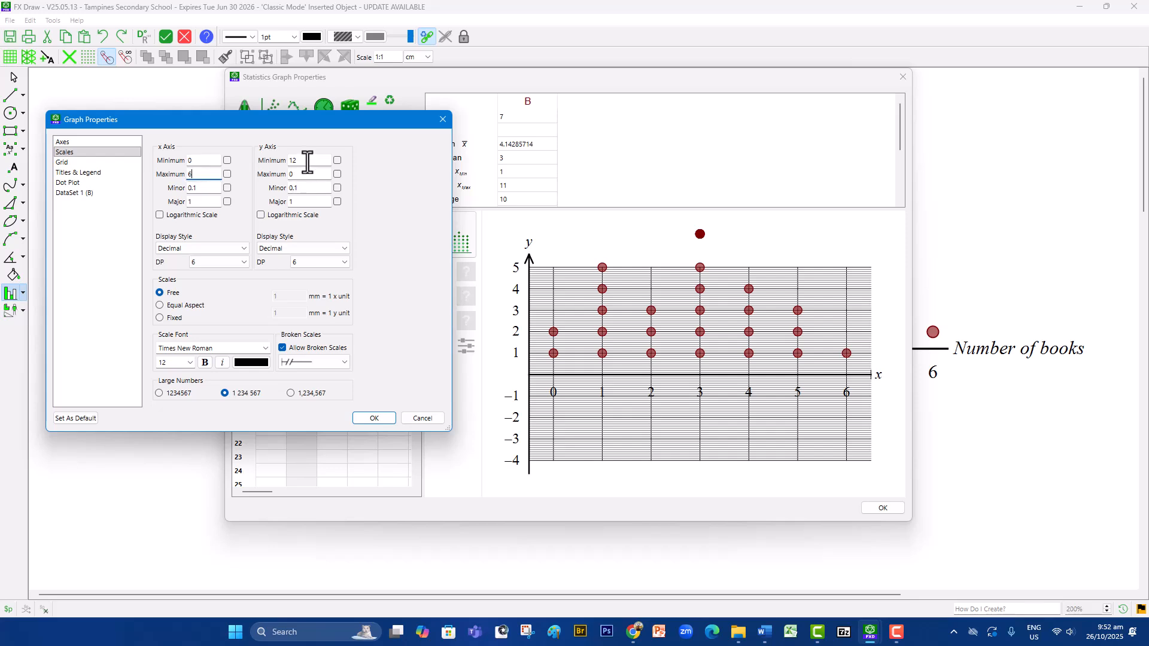
left_click_drag(305, 160, 282, 160)
type("0")
key("Tab")
type("12")
- Turn off the graph's grid and apply the graph properties
left_click(99, 165)
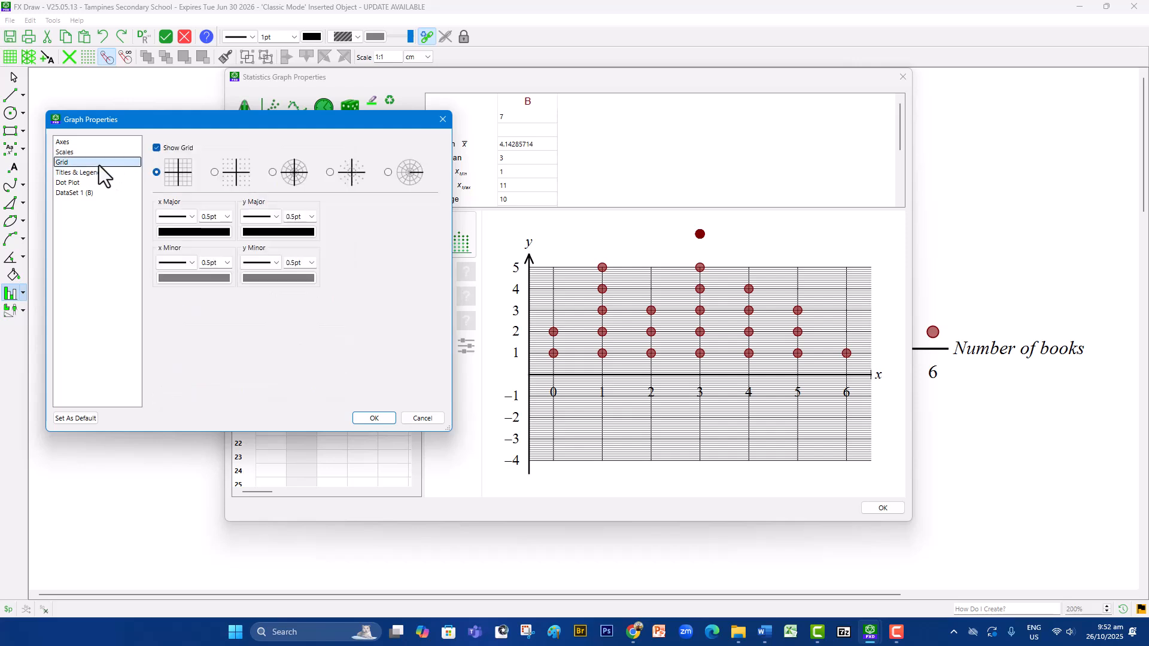
left_click(180, 149)
left_click(371, 418)
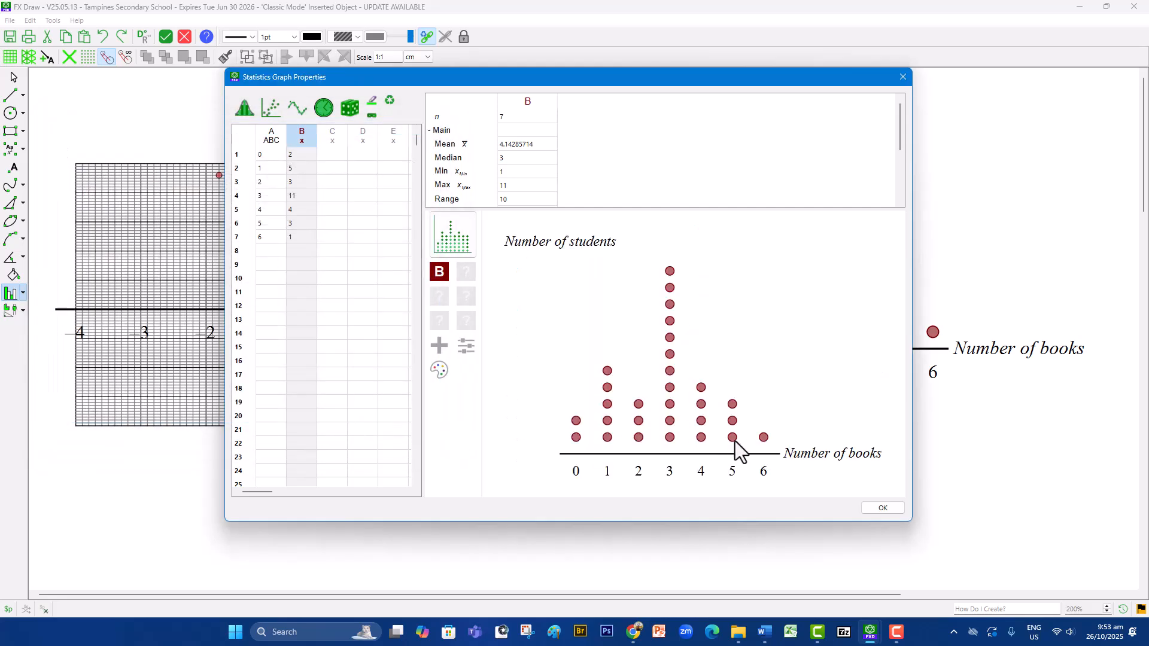
- Remove the italic style from the "Number of students" axis label
left_click(754, 411)
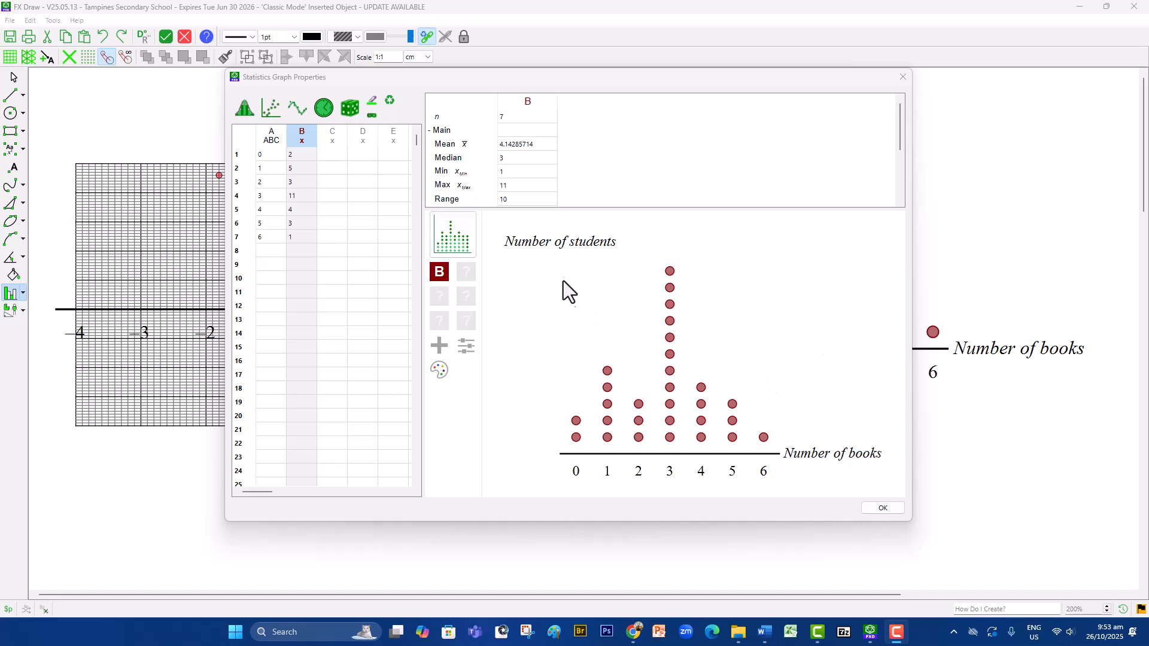
left_click(566, 248)
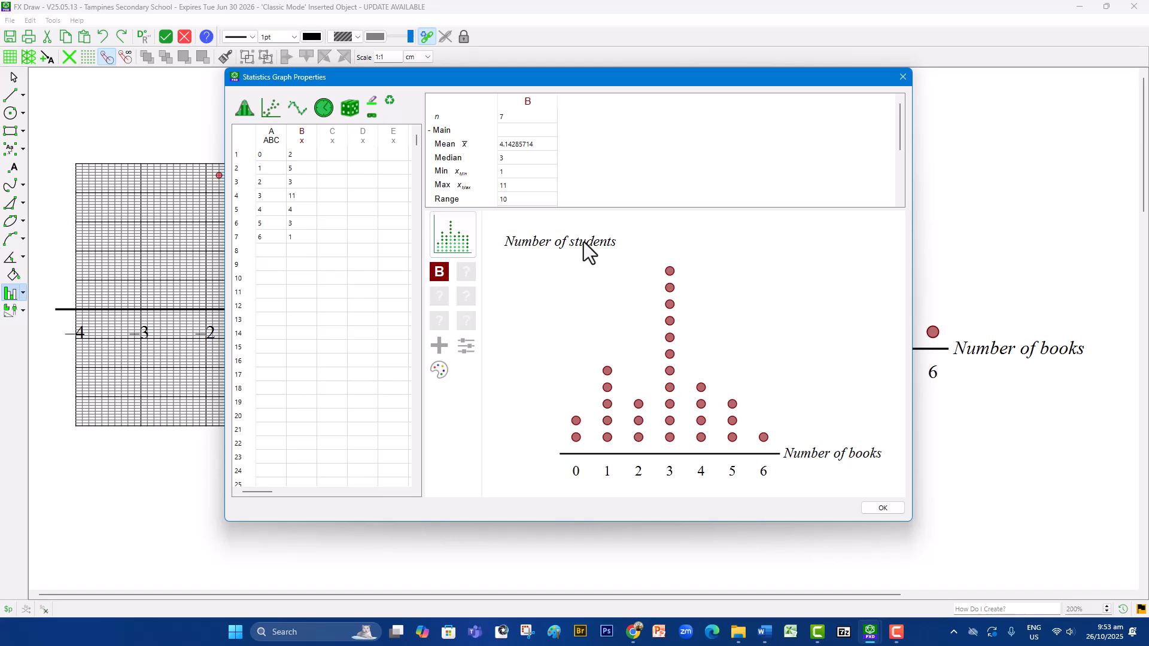
double_click(583, 242)
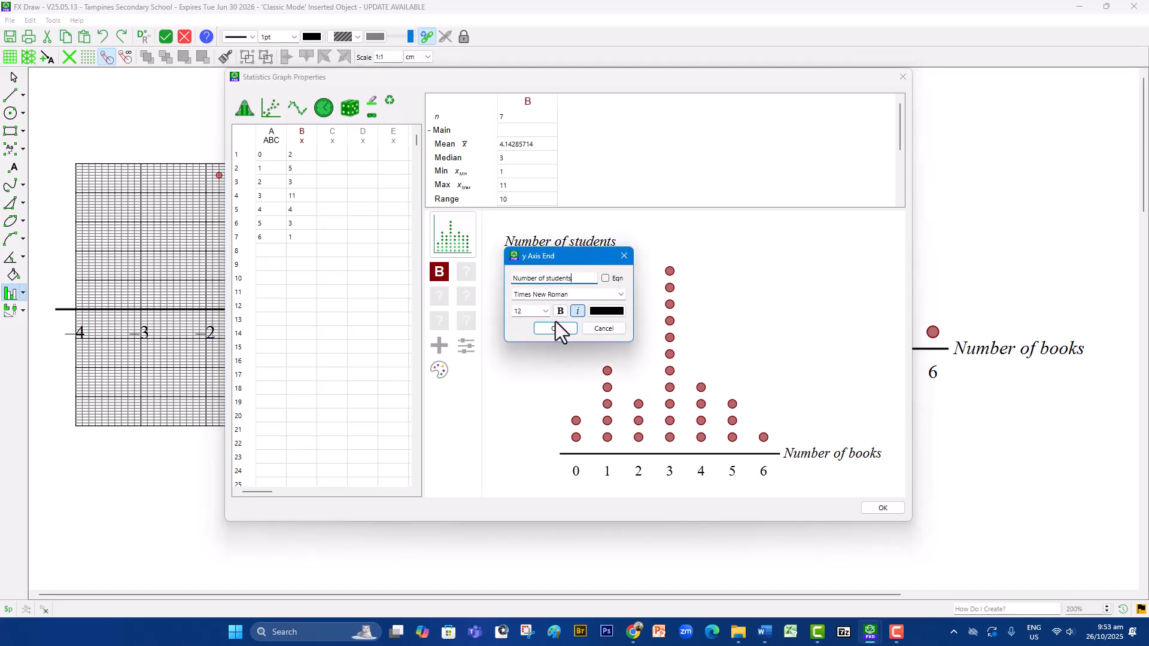
left_click(577, 317)
left_click(566, 329)
- Remove the italic style from the "Number of books" axis label and accept the statistics graph properties
double_click(843, 458)
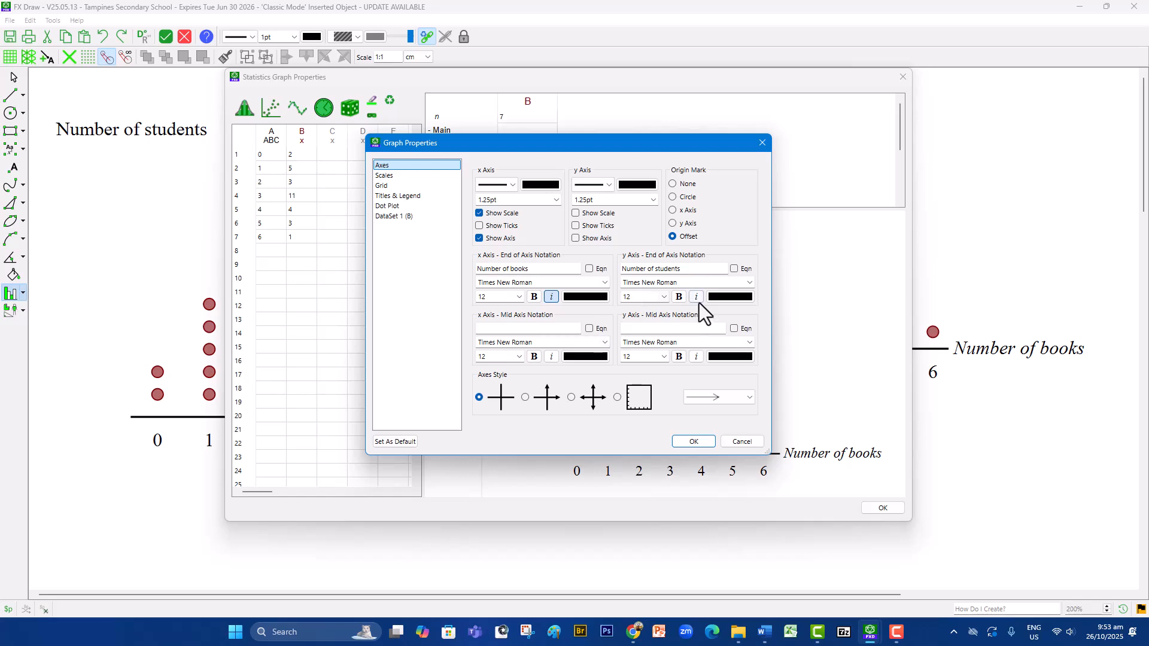
left_click(551, 297)
left_click(693, 443)
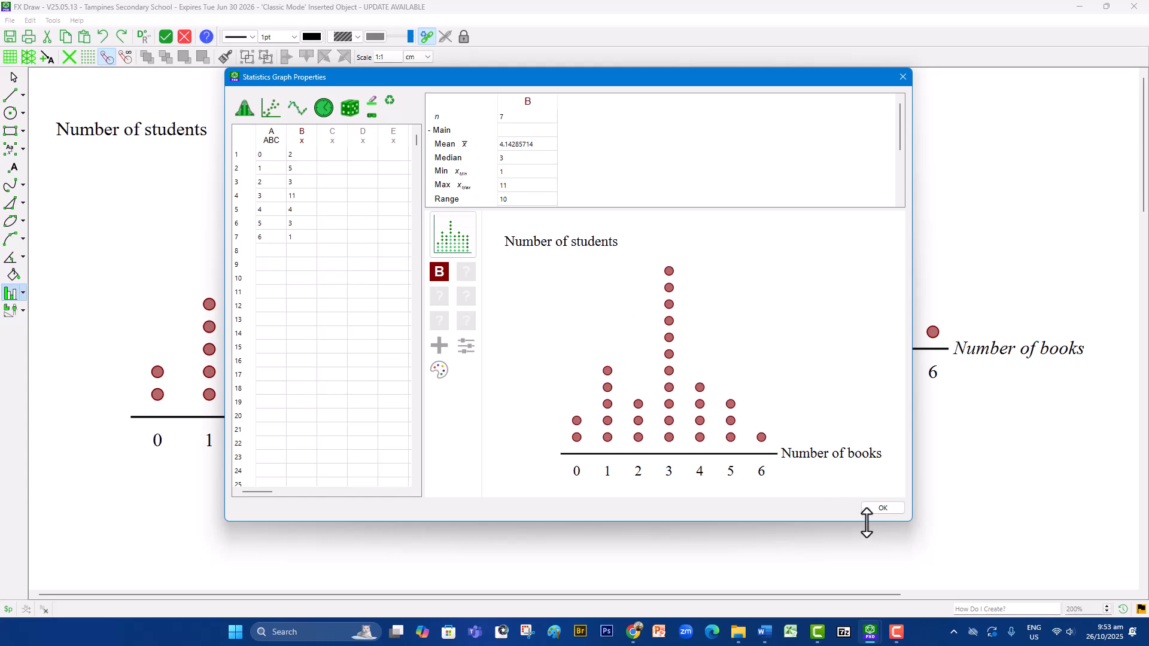
left_click(883, 508)
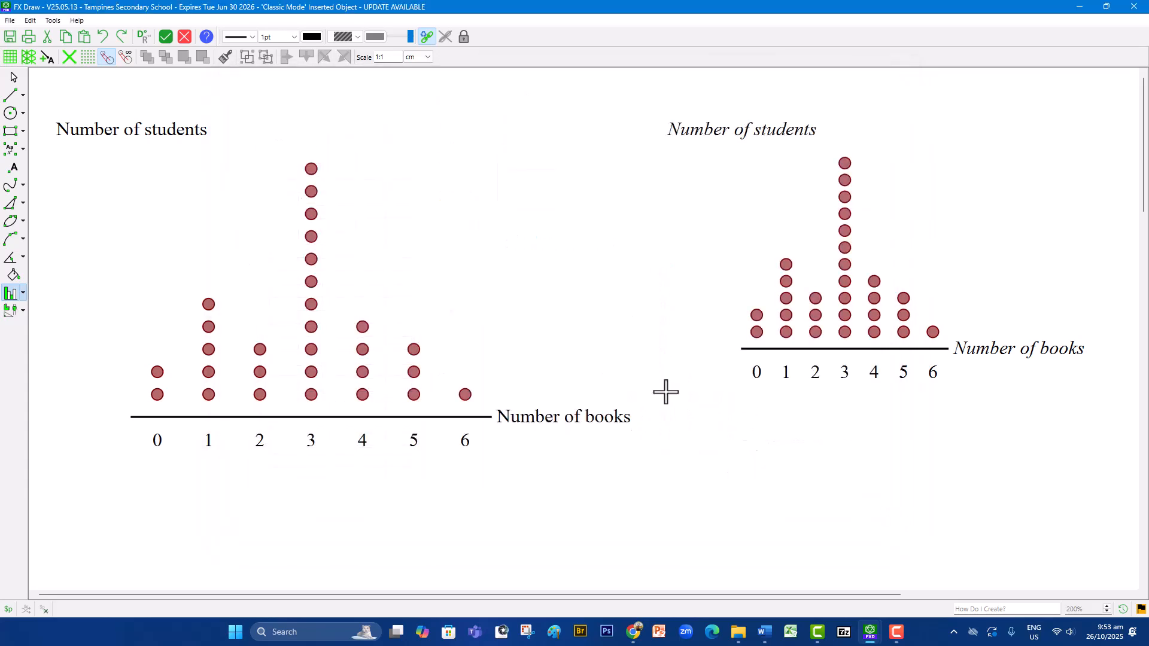
- Select the new dot plot and shrink it slightly by moving its lower-right corner inward
left_click(14, 78)
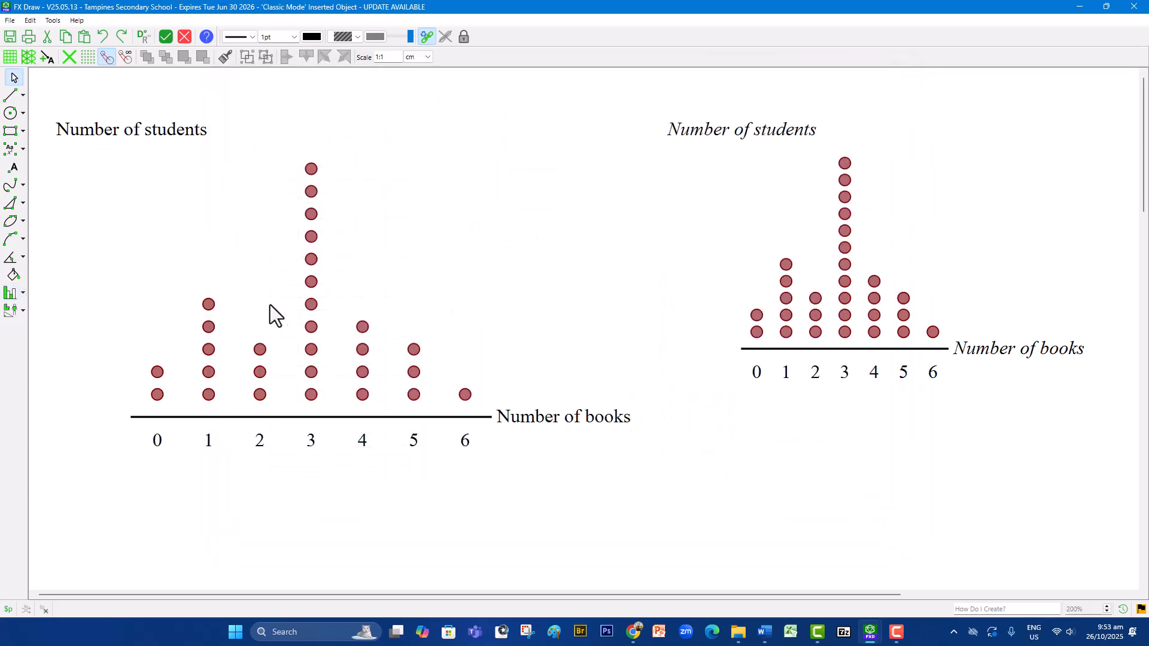
left_click(286, 329)
left_click_drag(641, 446, 590, 434)
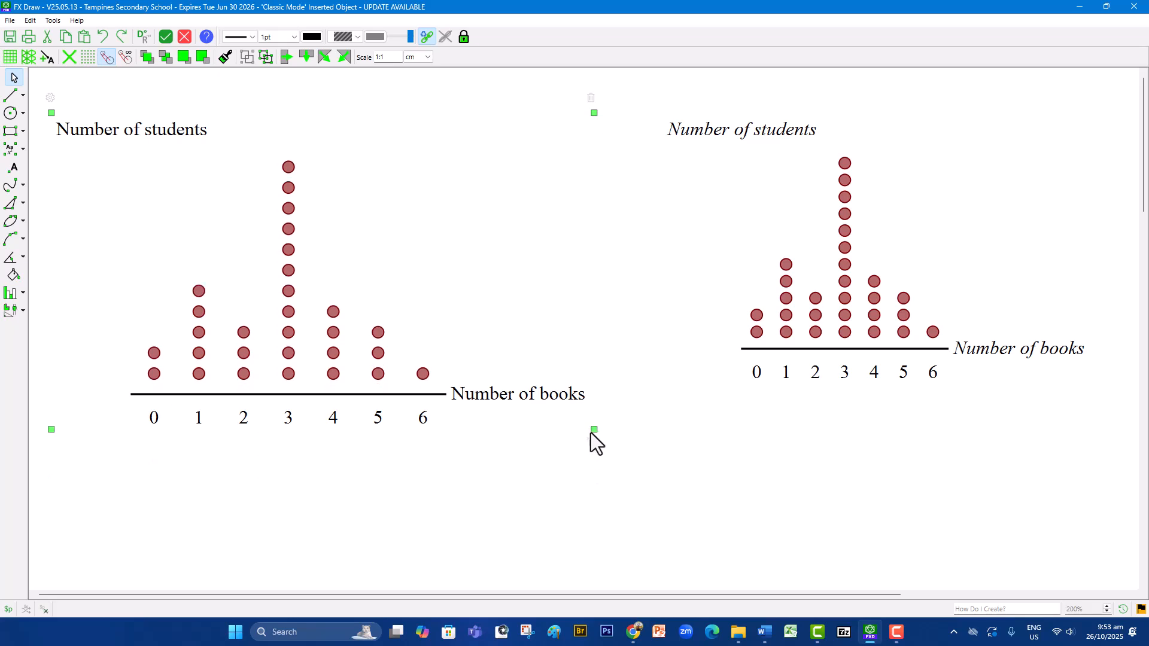